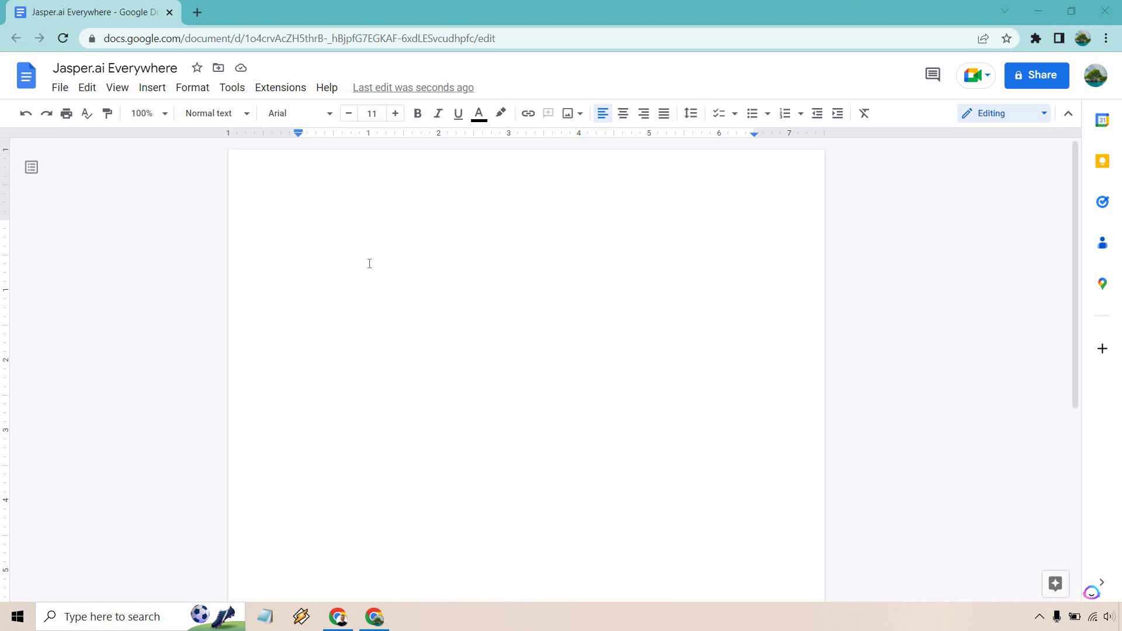
Write an opening line on the blank page calling YouTube a top platform for online marketers.
click(371, 200)
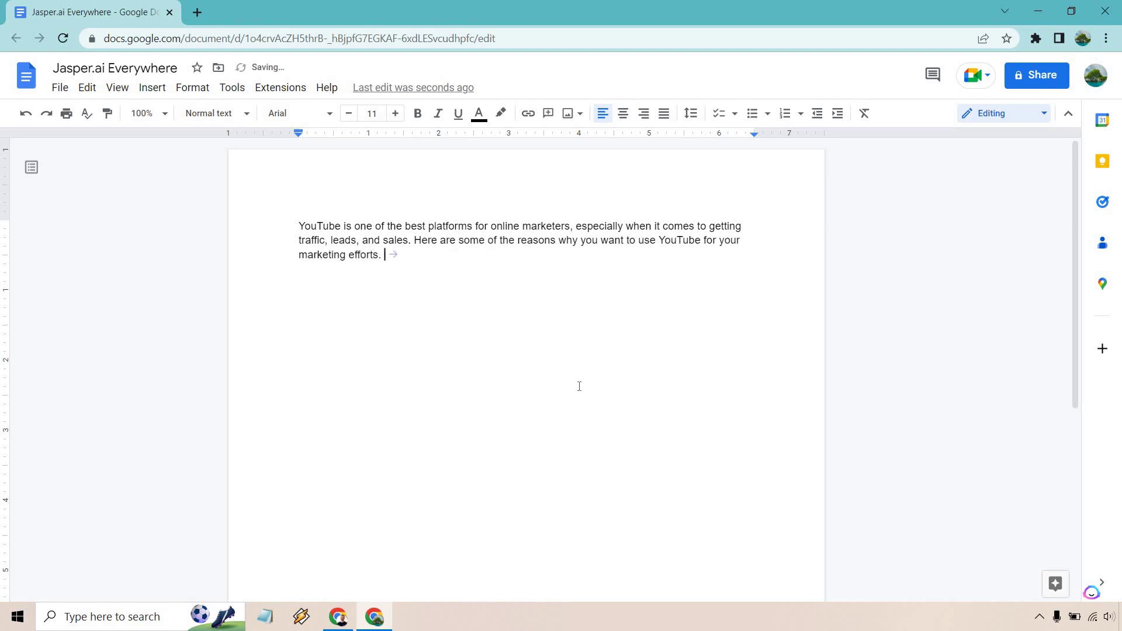
Have Jasper continue the intro into a numbered list of four YouTube marketing reasons.
click(393, 256)
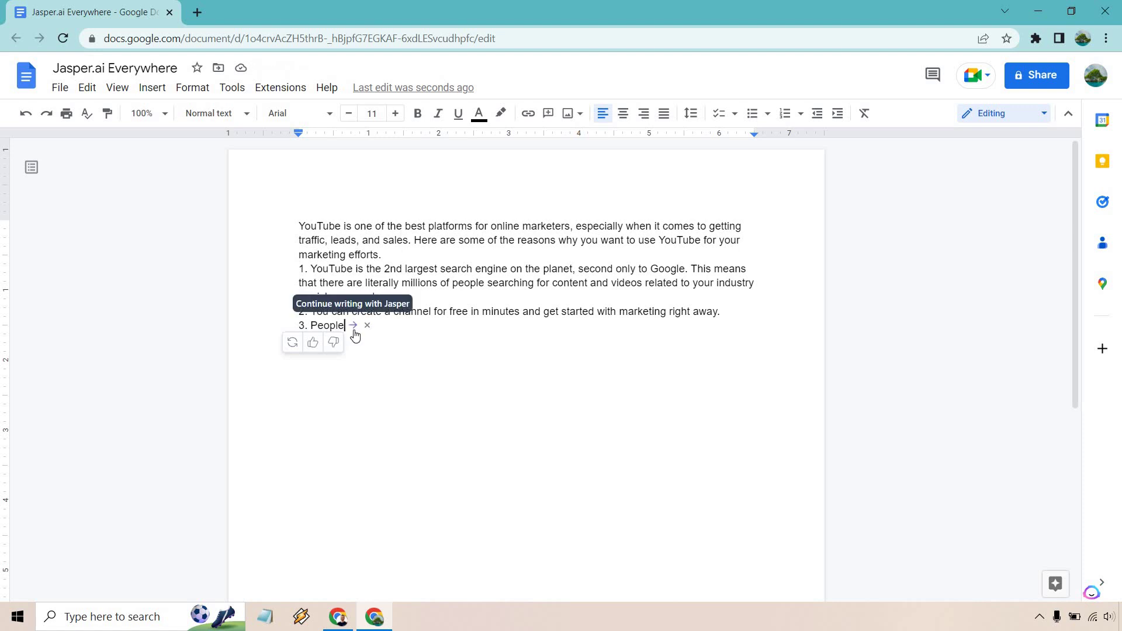
mouse_move(353, 326)
click(355, 328)
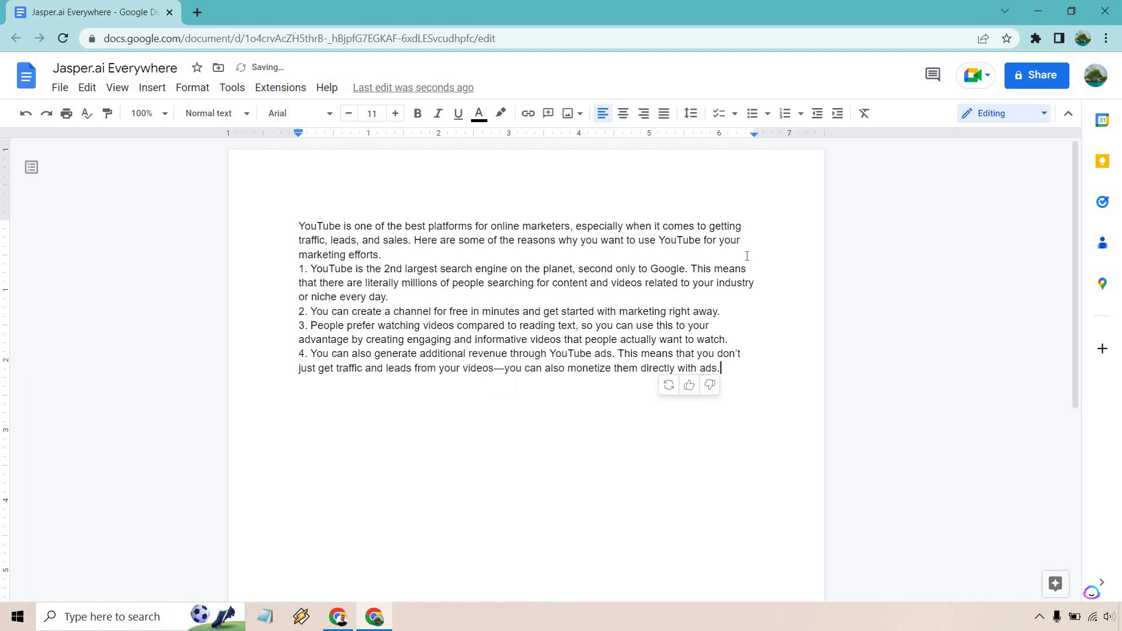
click(466, 250)
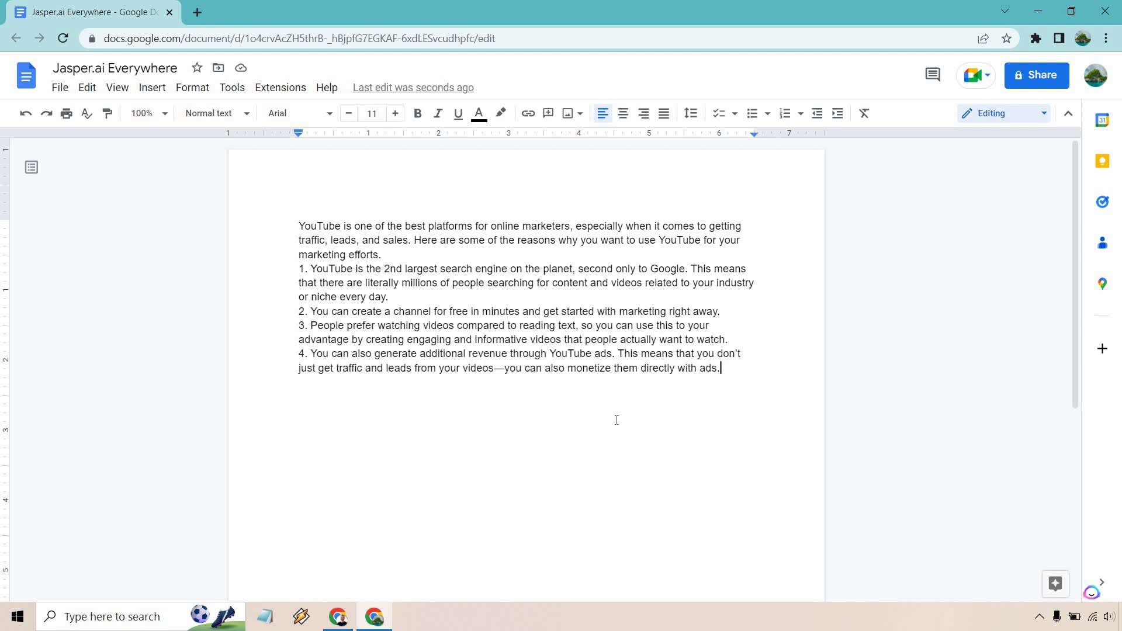
Add 'There are many benefits of having a monetized YouTube channel. A few of them include' and let Jasper generate items 5–10.
key(Return)
key(Return)
click(477, 254)
key(Return)
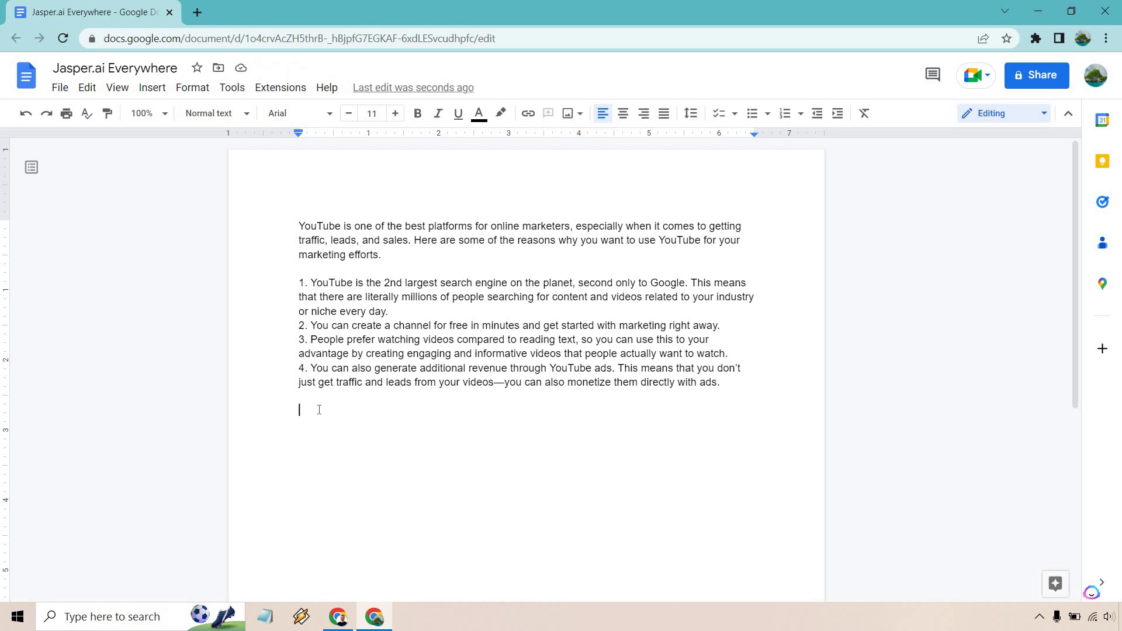
text(There are many benefits of having a monetized YouTube channel. A few of them include)
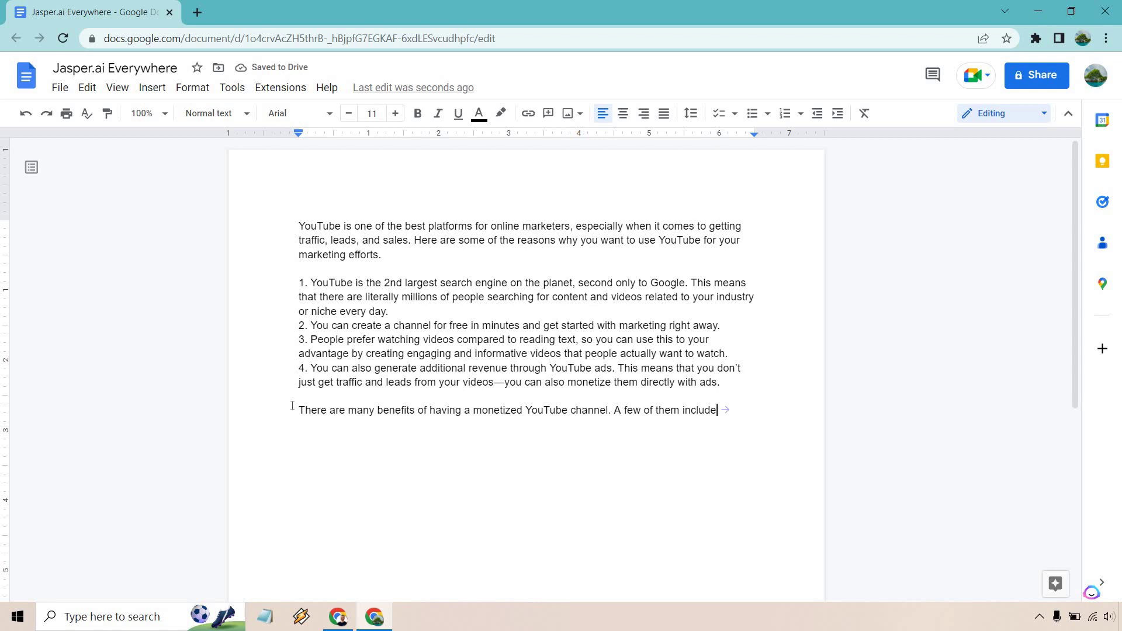
click(728, 411)
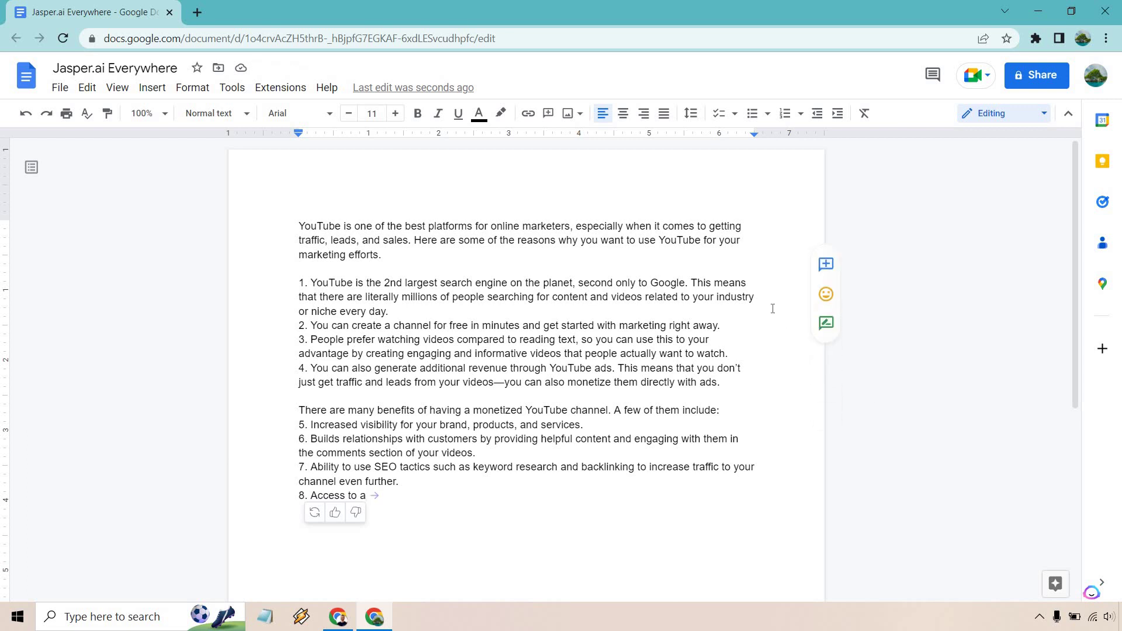
click(374, 495)
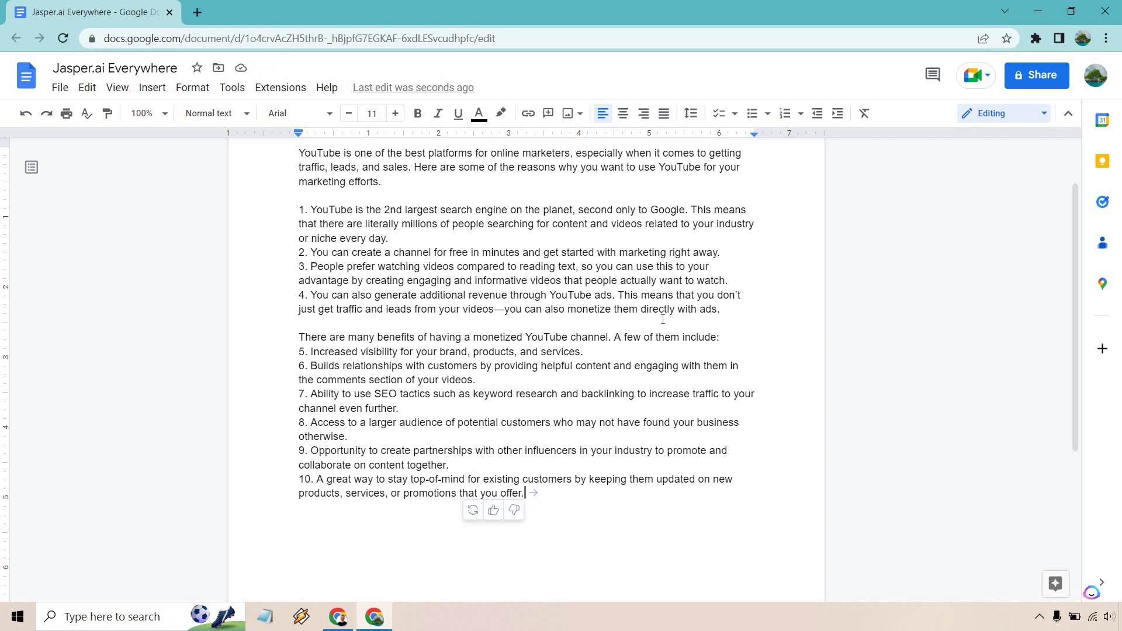
Put the benefits list on its own line and renumber items 5 and 6 as 1 and 2.
click(724, 334)
key(Return)
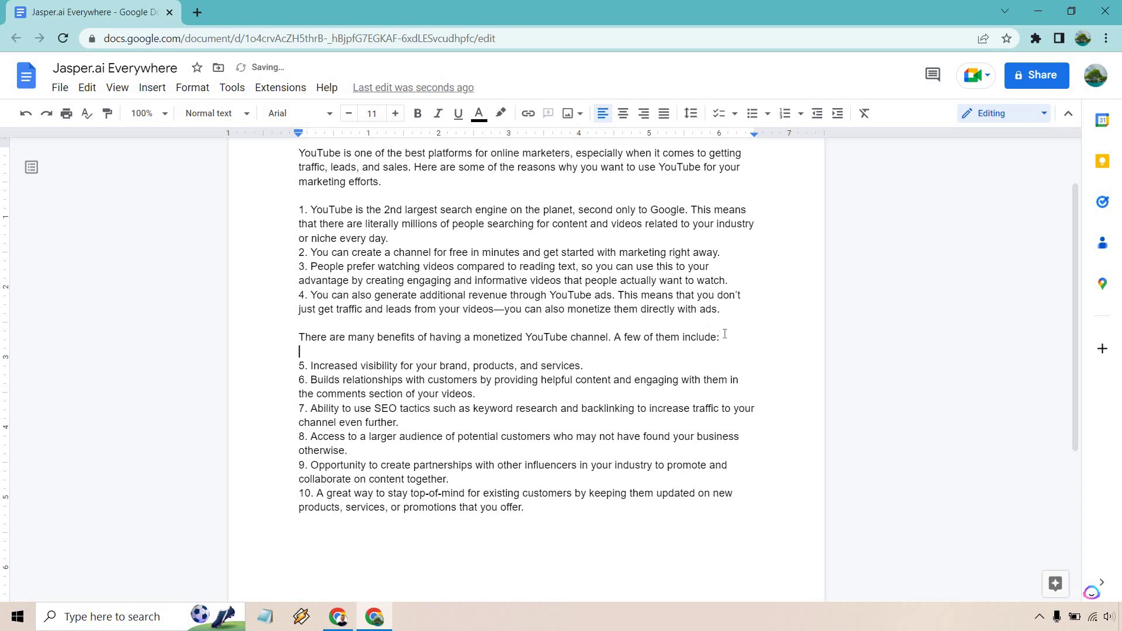
click(304, 366)
key(BackSpace)
text(1)
click(300, 380)
double_click(301, 380)
text(2)
Renumber items 7–10 as 3–6, then select all the document text.
double_click(302, 408)
text(3)
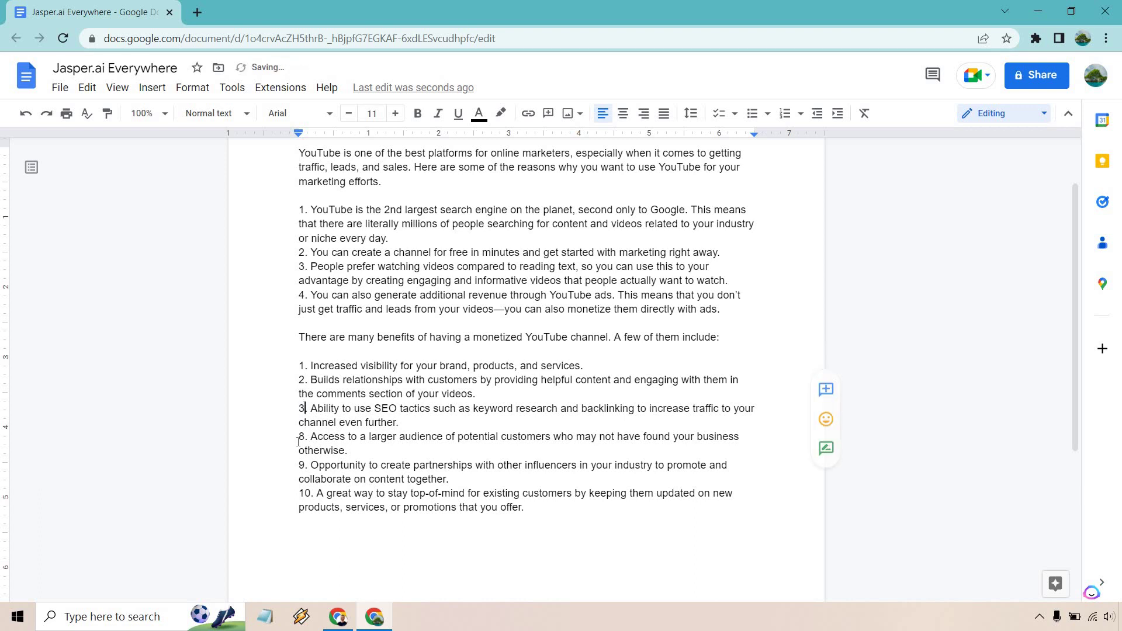
double_click(302, 437)
text(4)
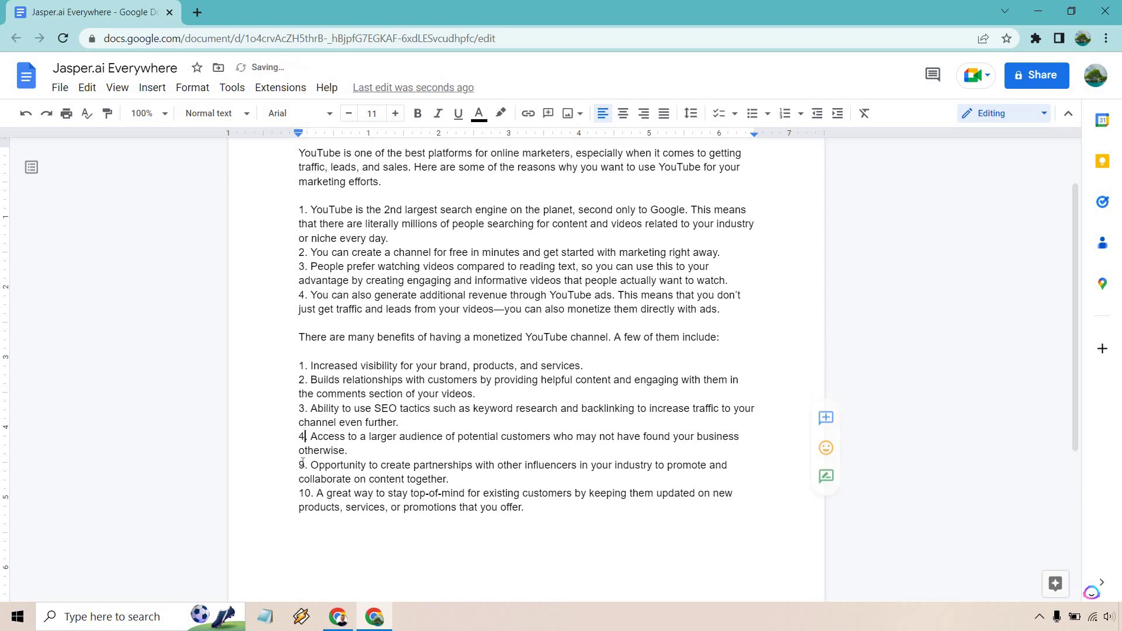
double_click(301, 465)
text(5)
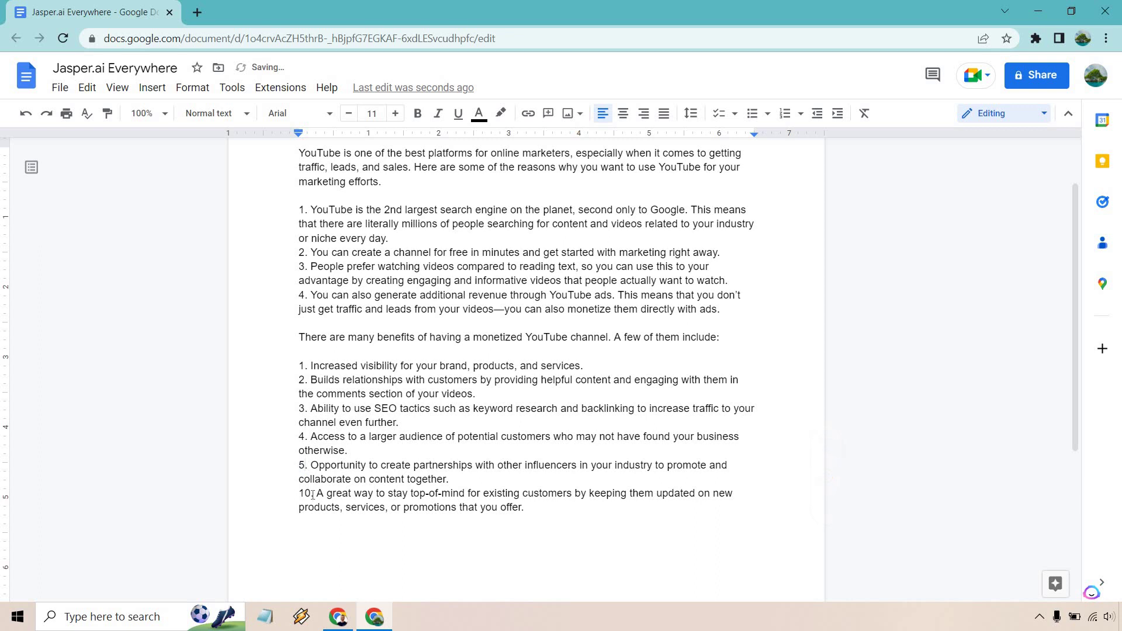
click(304, 493)
key(BackSpace)
key(Delete)
text(6)
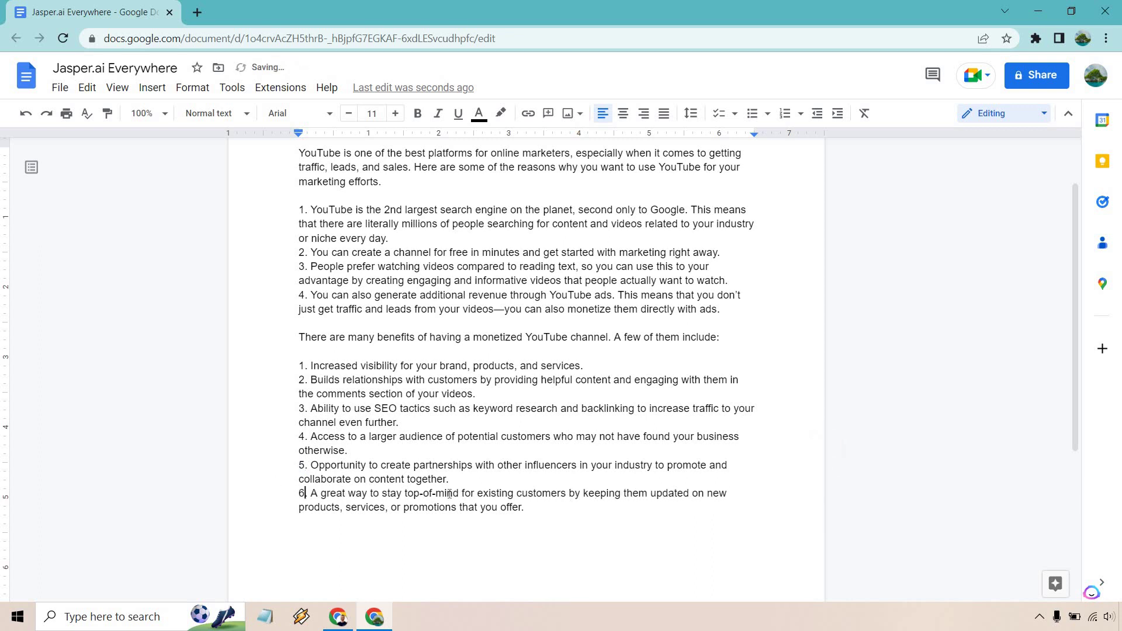
click(556, 501)
scroll(556, 500, up, 1)
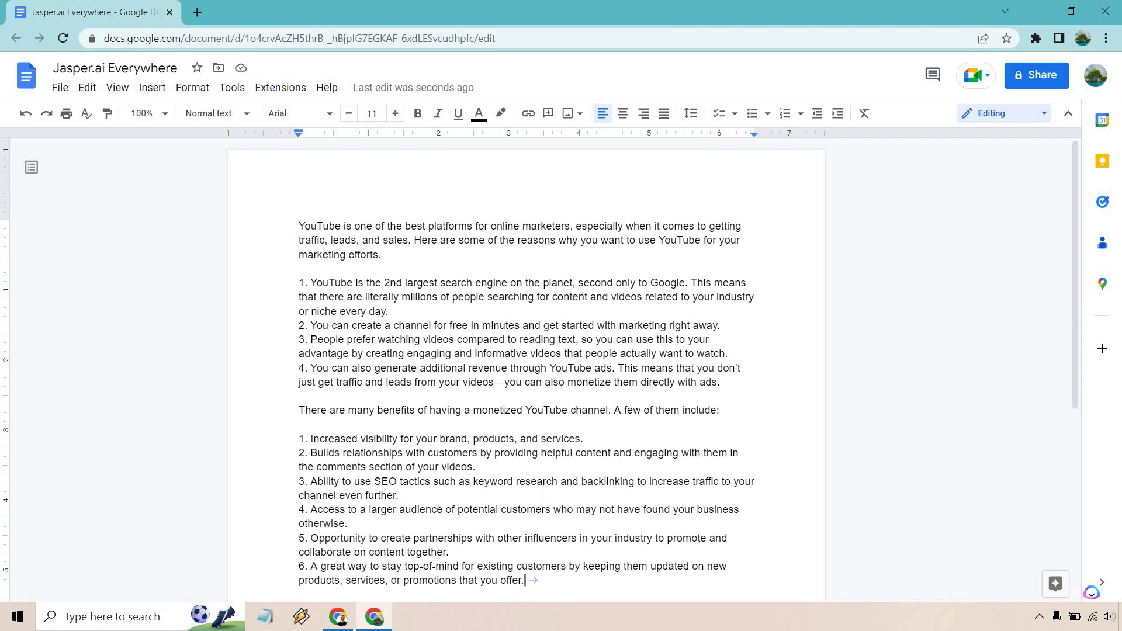
key(ctrl+a)
Clear the document and set up Jasper's Paragraph Generator for muscle-building foods, keyword muscle, informative tone.
key(Delete)
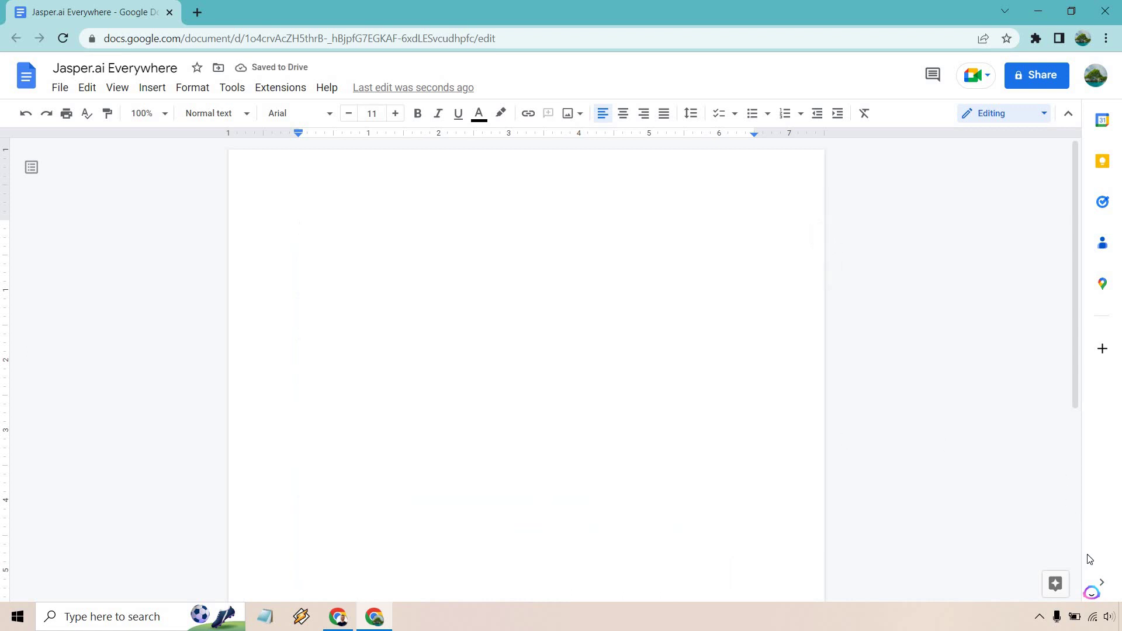
click(1092, 592)
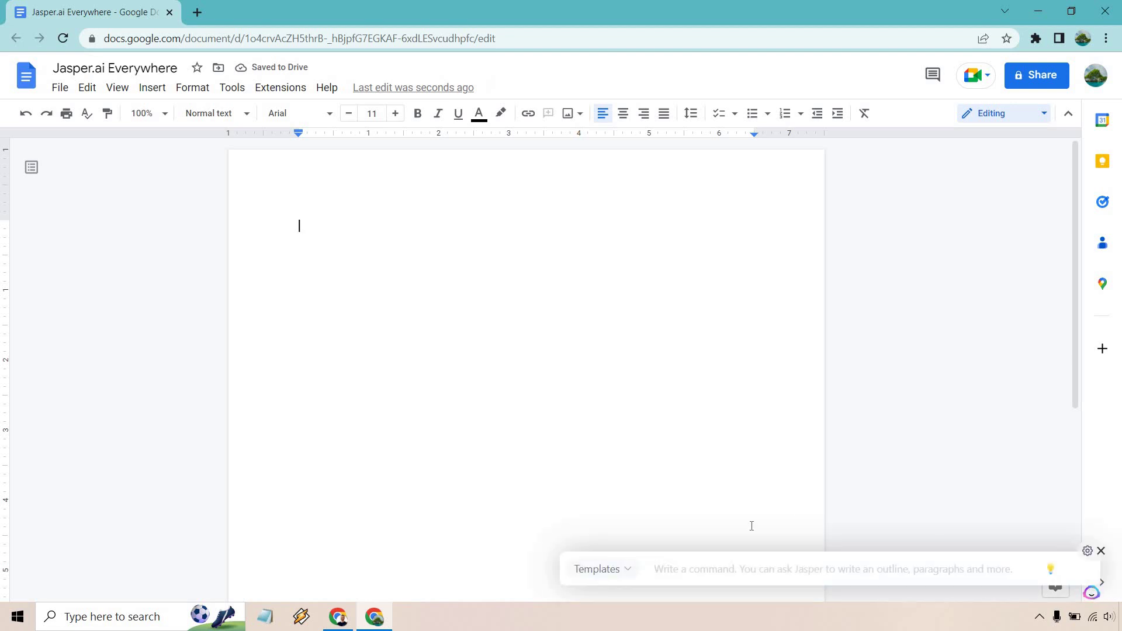
click(616, 567)
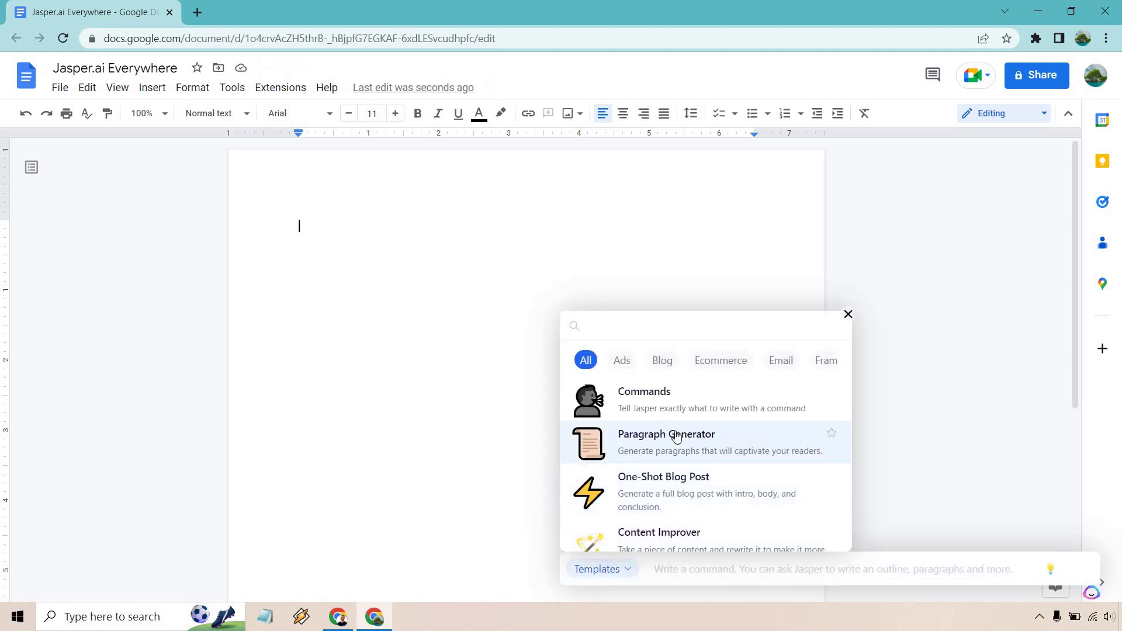
scroll(677, 436, down, 1)
scroll(676, 436, down, 5)
scroll(676, 436, down, 4)
click(677, 436)
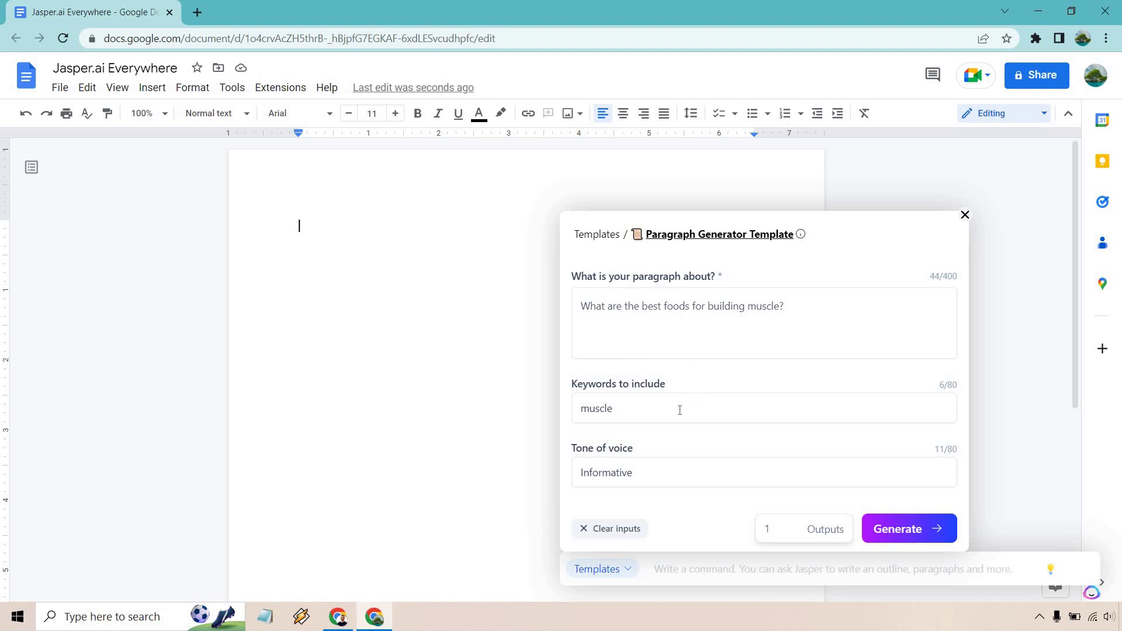
Generate the muscle-building foods paragraph, paste it into the document, and close Jasper's panel.
click(915, 532)
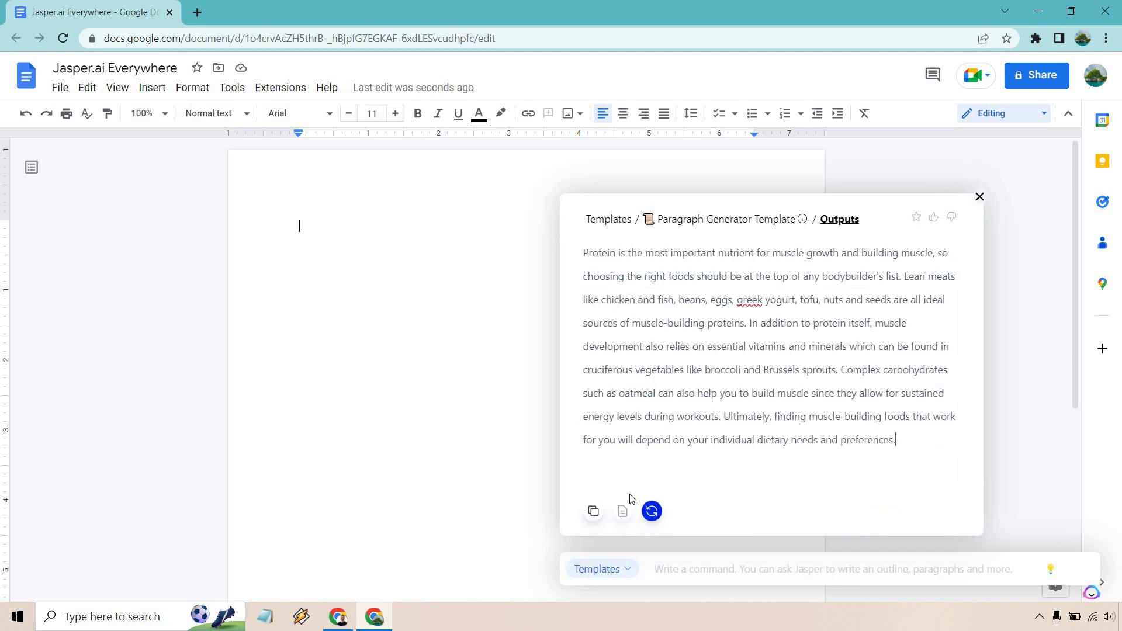
click(595, 513)
text(Protein is the most important nutrient for muscle growth and building muscle, so choosing the right foods should be at the top of any bodybuilder's list. Lean meats like chicken and fish, beans, eggs, greek yogurt, tofu, nuts and seeds are all ideal sources of muscle-building proteins. In addition to protein itself, muscle development also relies on essential vitamins and minerals which can be found in cruciferous vegetables like broccoli and Brussels sprouts. Complex carbohydrates such as oatmeal can also help you to build muscle since they allow for sustained energy levels during workouts. Ultimately, finding muscle-building foods that work for you will depend on your individual dietary needs and preferences.)
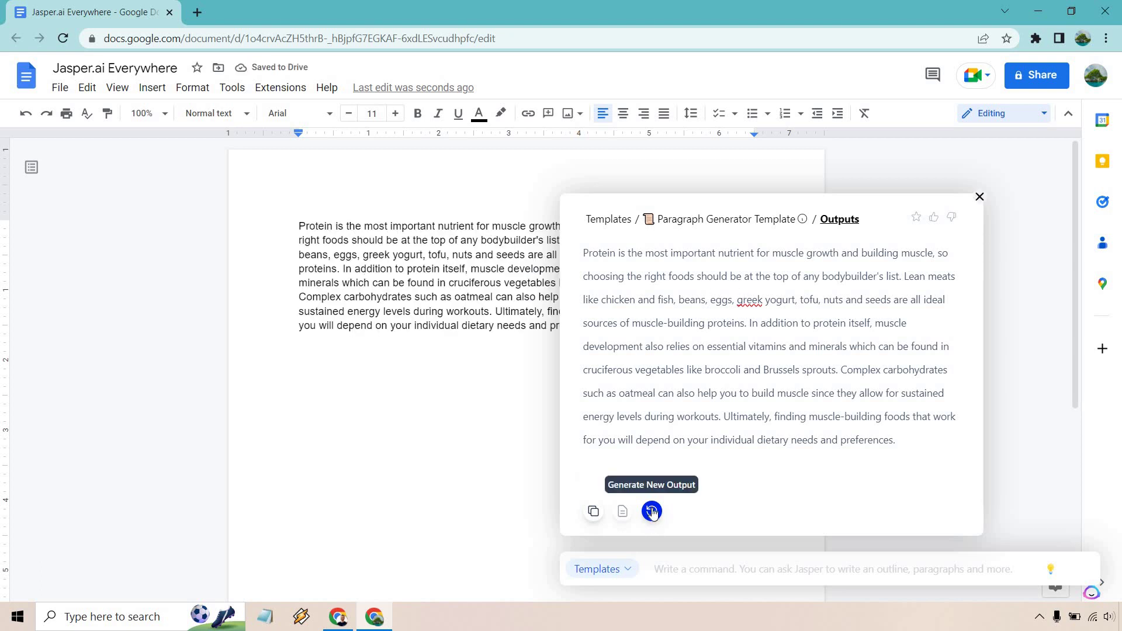
click(979, 197)
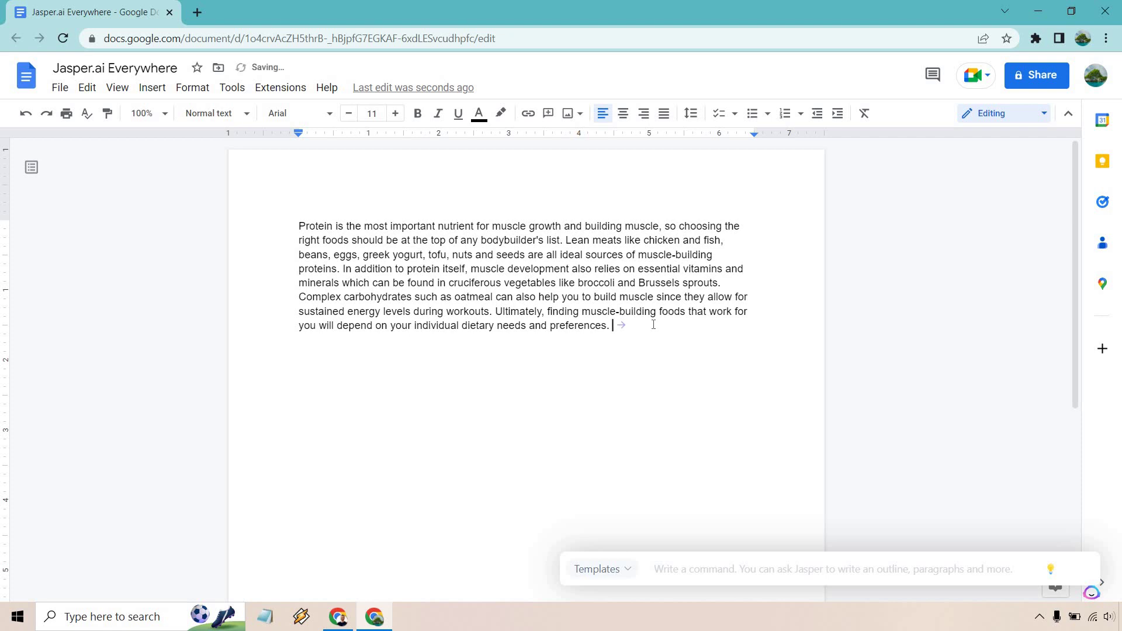
Have Jasper write on about balanced meals and sleep, starting a new paragraph at 'However'.
click(622, 326)
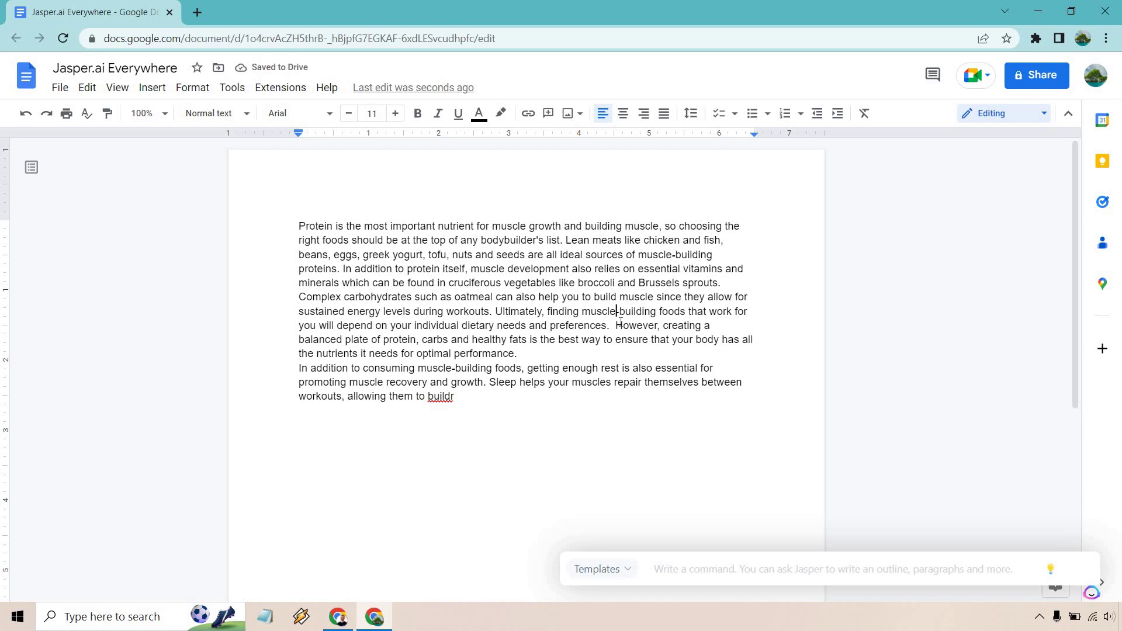
click(617, 325)
key(Return)
key(Return)
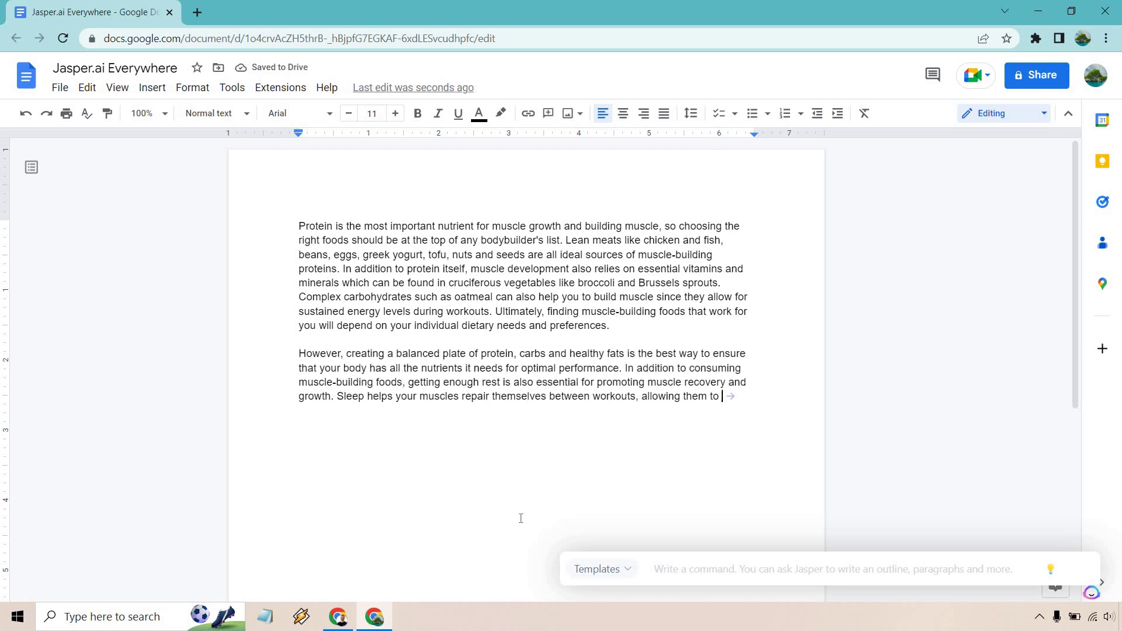
click(730, 397)
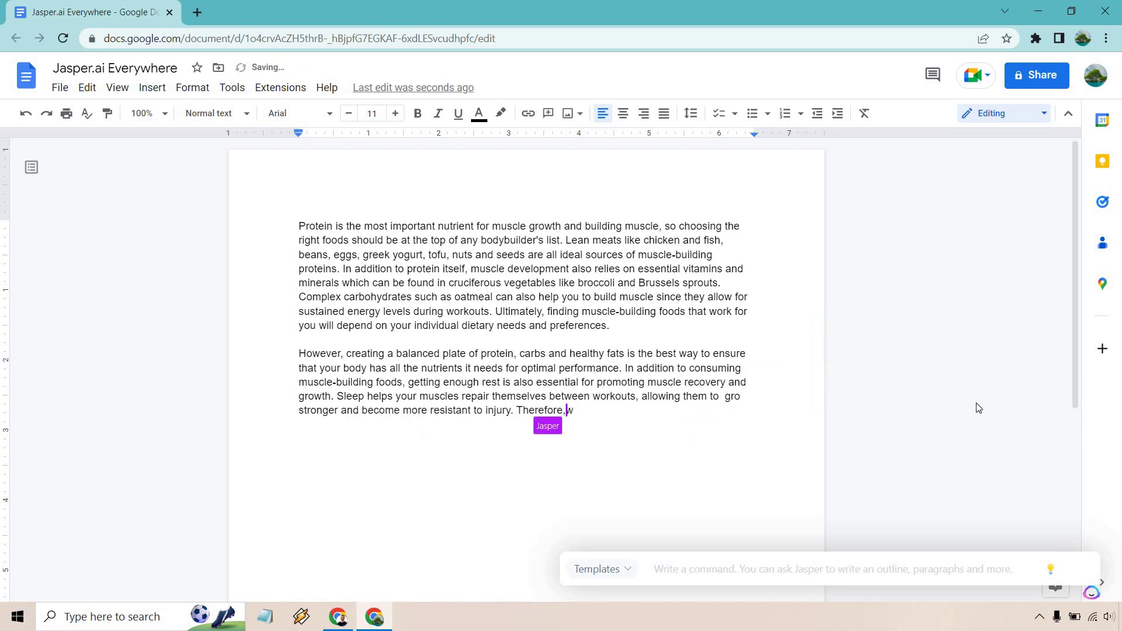
Correct the misspelling 'gro' to 'grow'.
click(723, 397)
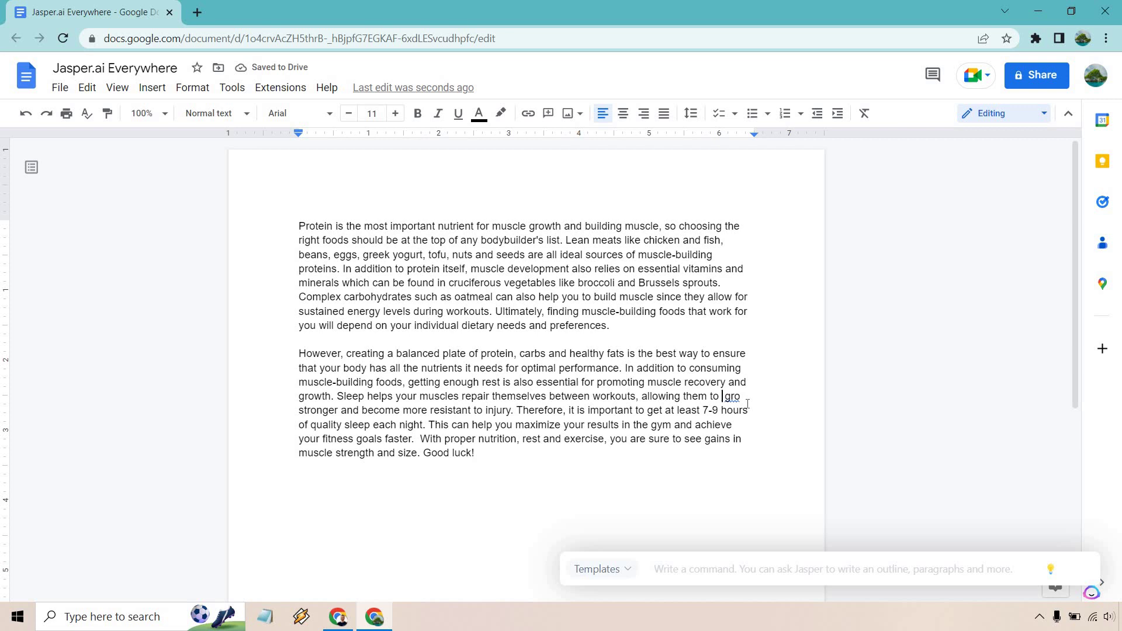
click(748, 403)
text(w)
click(492, 456)
Type 'After 10 years, I finally hit my online business goal.' into the LinkedIn post draft.
click(344, 618)
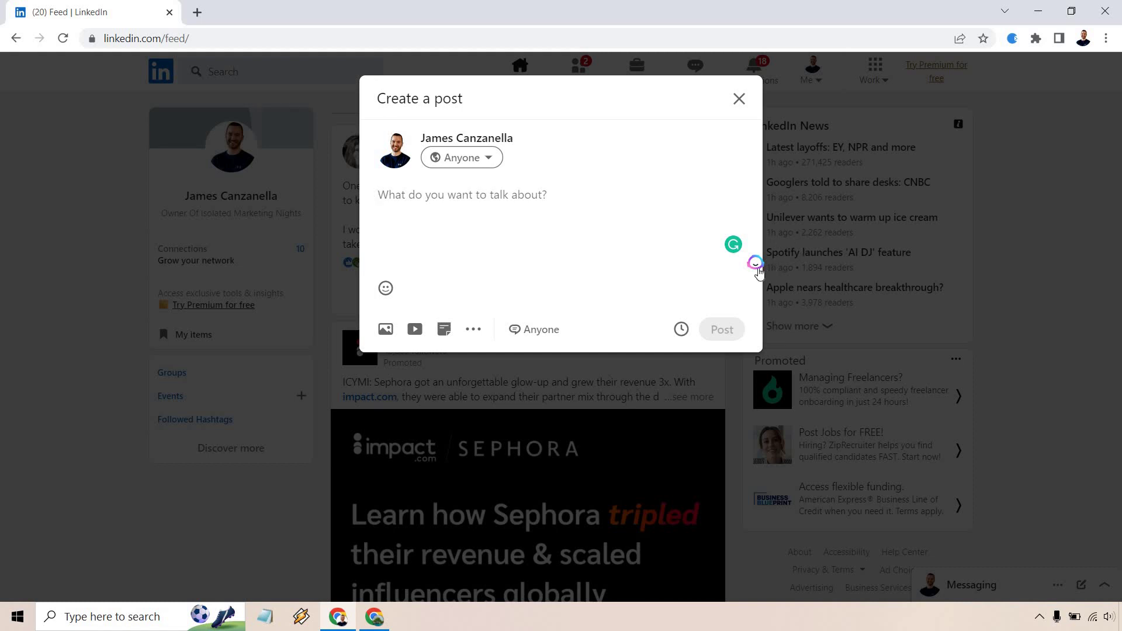
click(515, 243)
text(After 10 years, I finally hit my online business goal.)
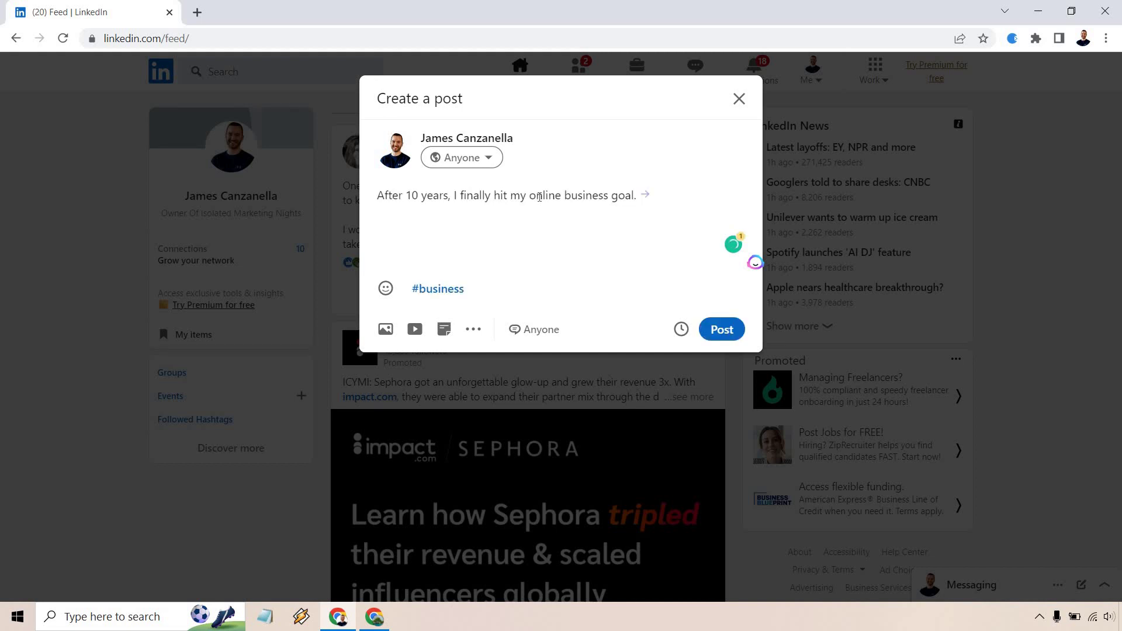
Have Jasper add paragraphs on challenges, team gratitude, digital technology and the next 10 years.
click(646, 195)
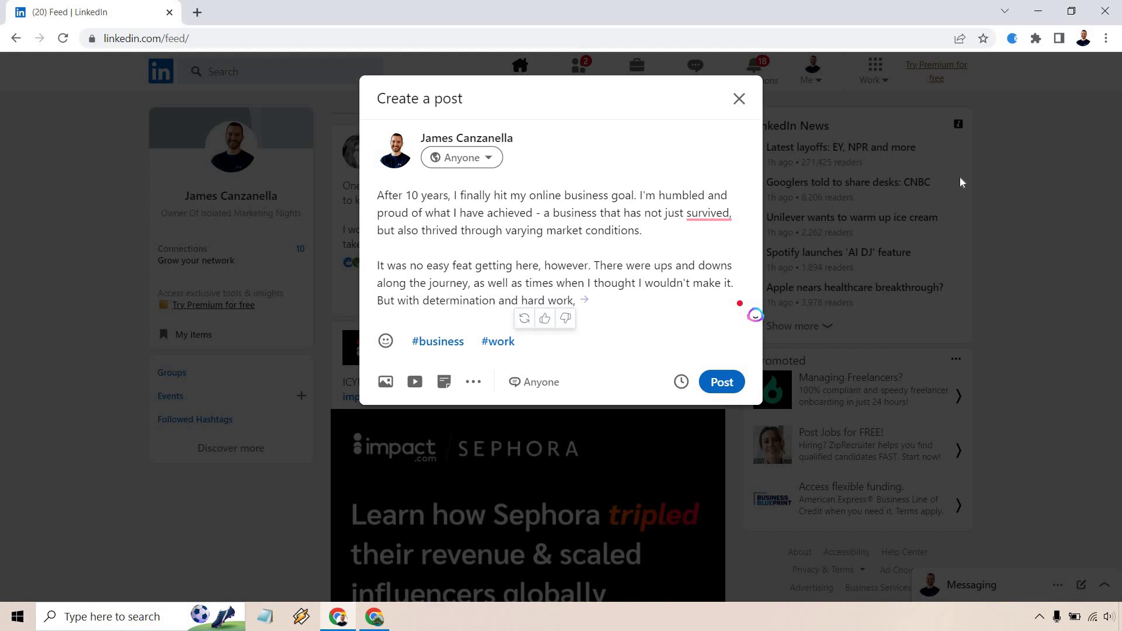
click(585, 300)
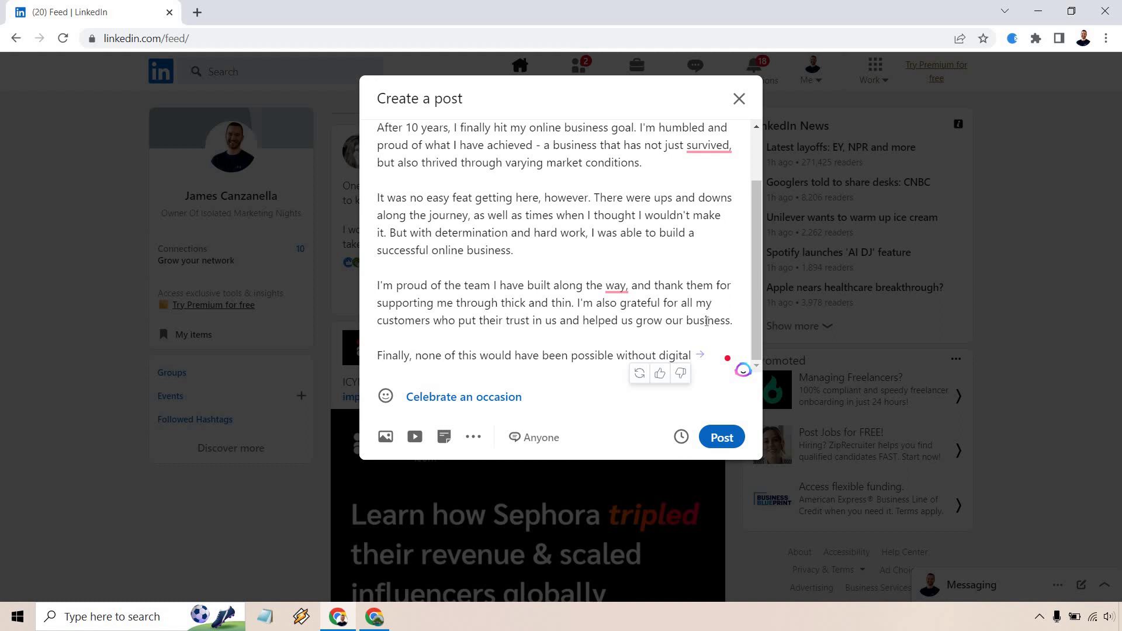
click(701, 355)
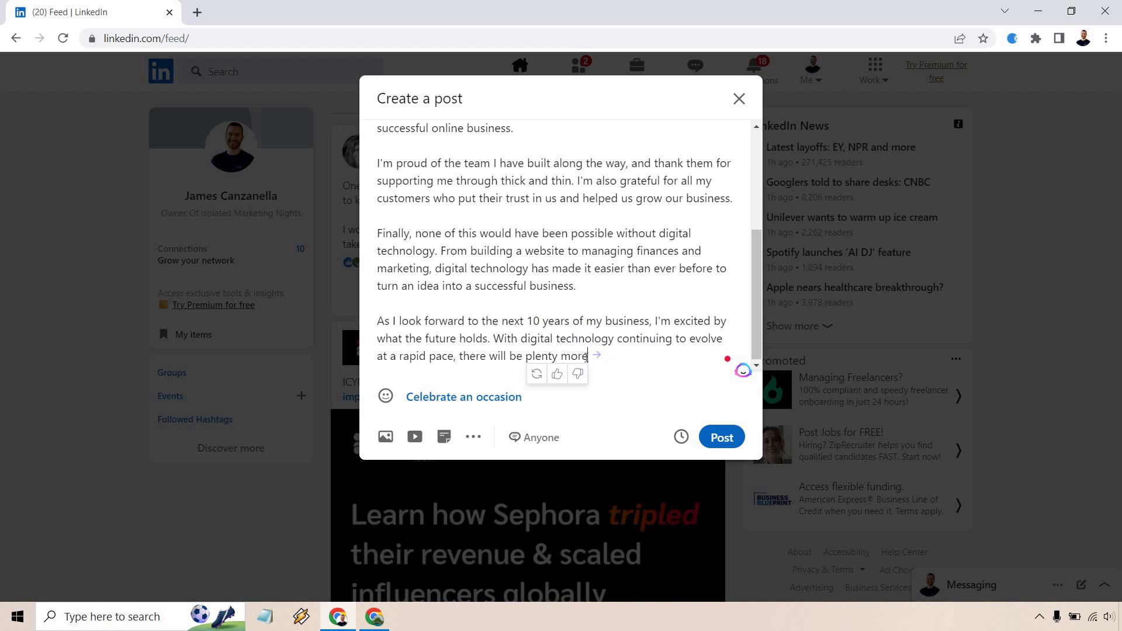
Delete the unfinished 'As I look forward…' paragraph and scroll back to the post's top.
drag(587, 357, 380, 321)
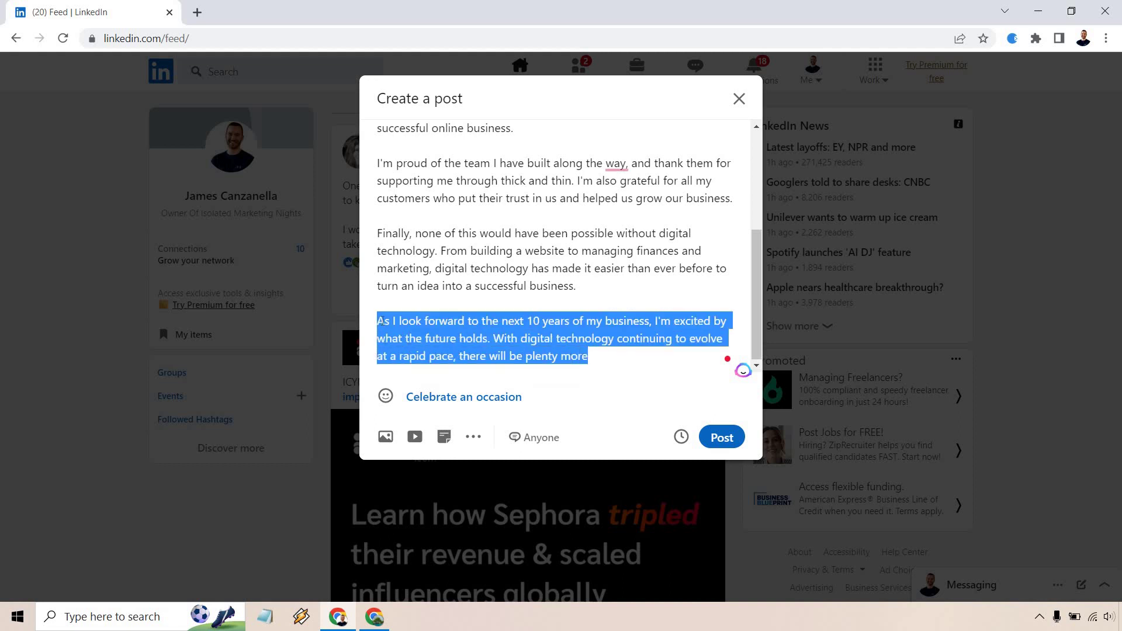
key(BackSpace)
key(BackSpace)
key(BackSpace)
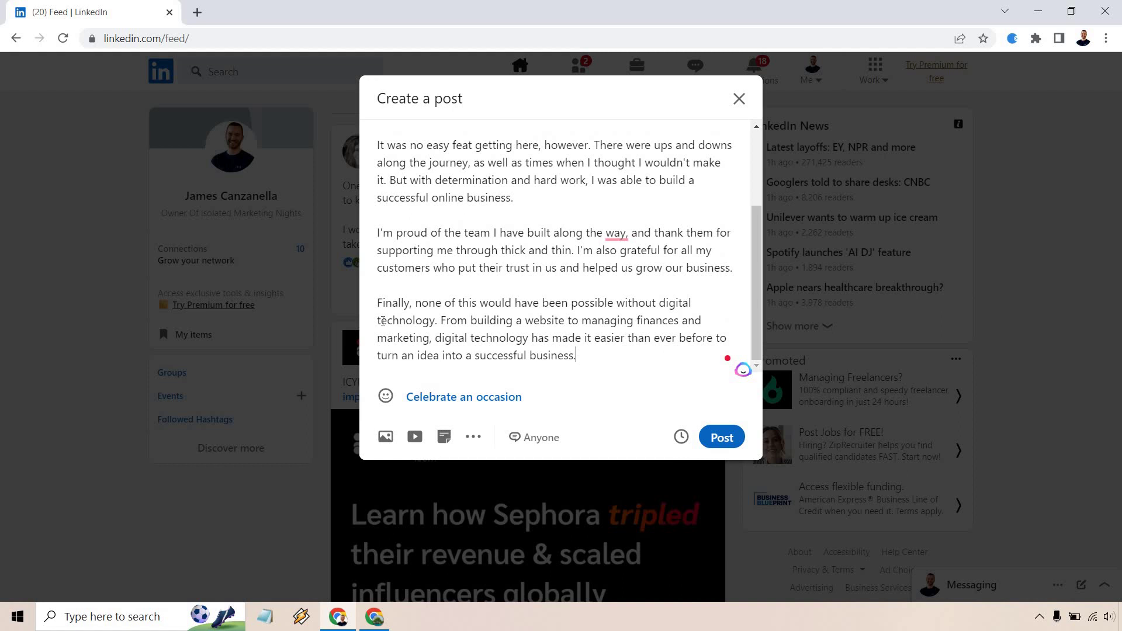
scroll(514, 253, up, 3)
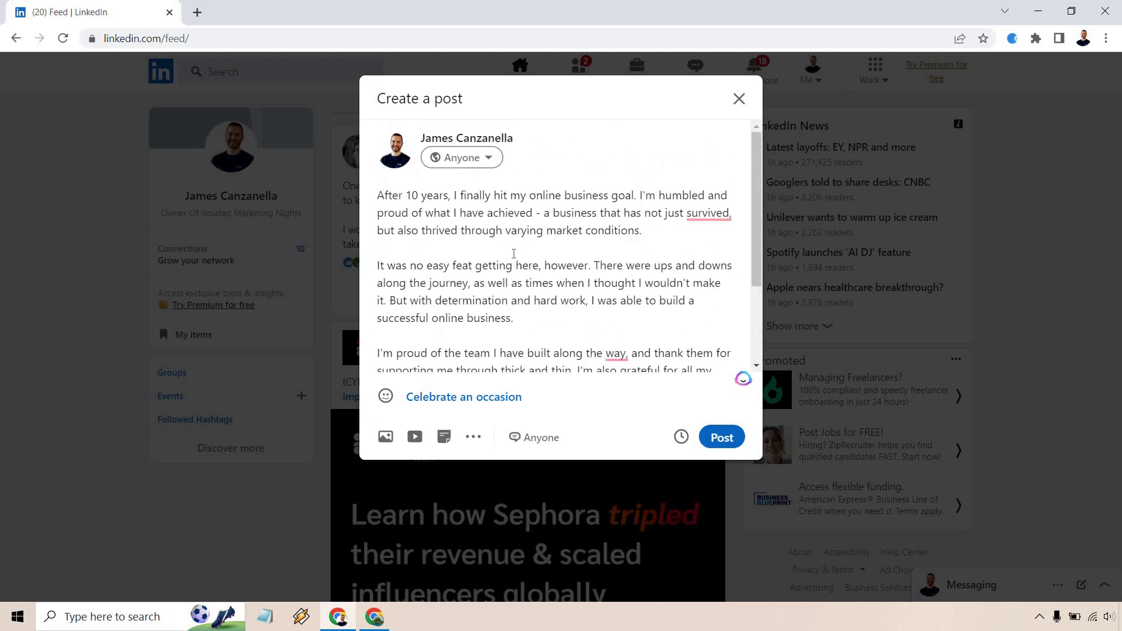